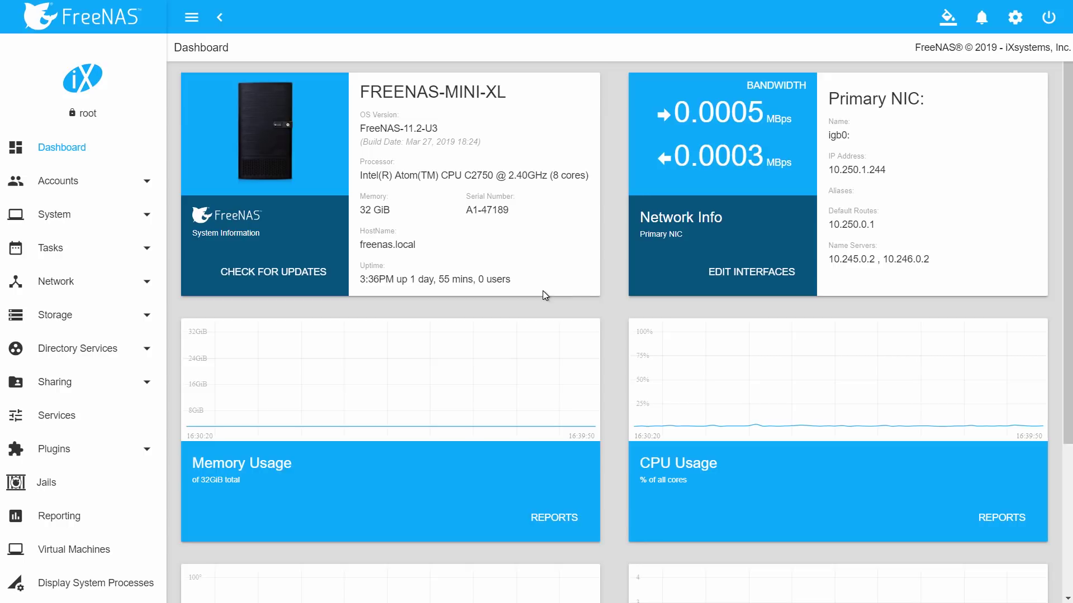
- Open the storage pools overview and start creating a new, empty pool
left_click(69, 317)
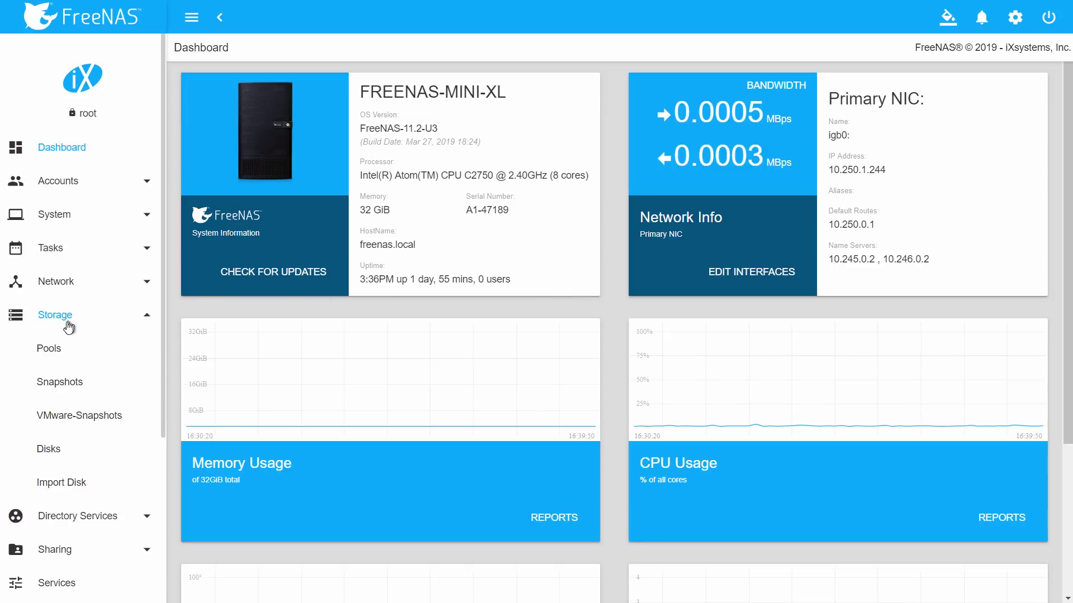
left_click(49, 350)
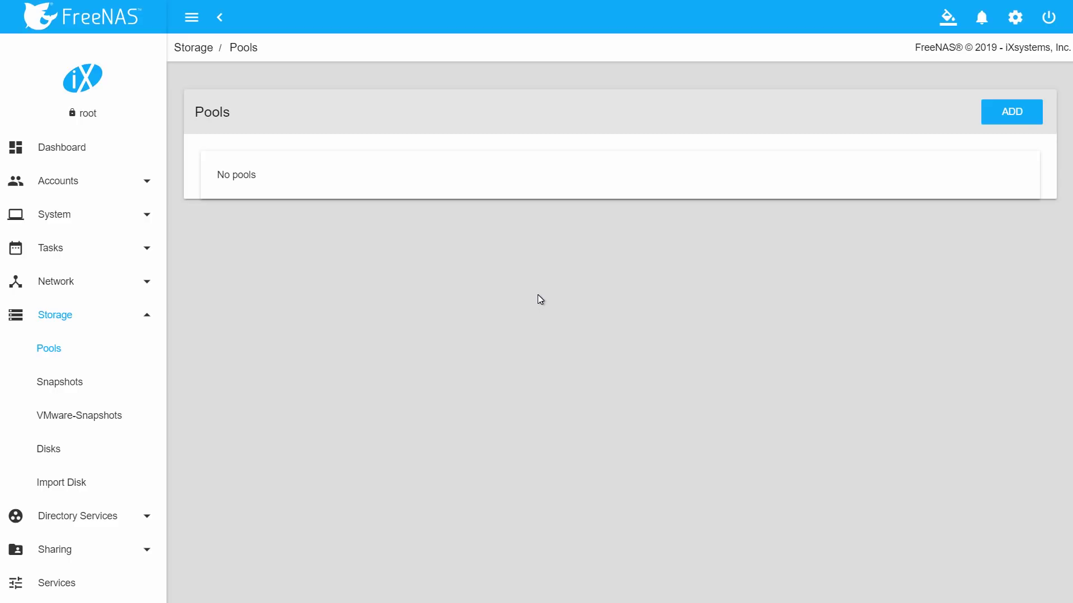
left_click(1014, 123)
mouse_move(327, 200)
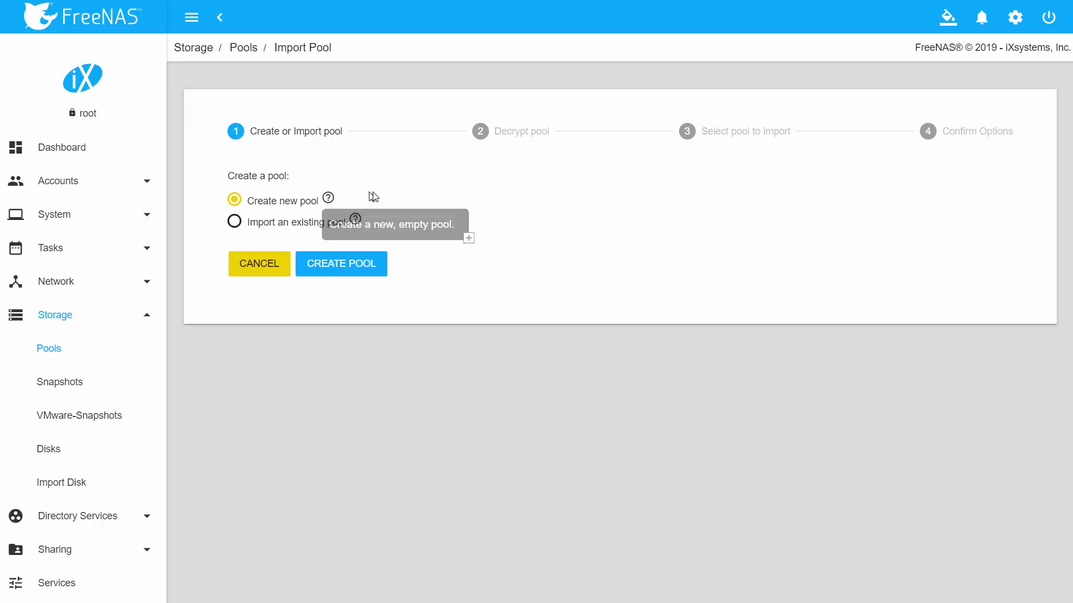
mouse_move(355, 221)
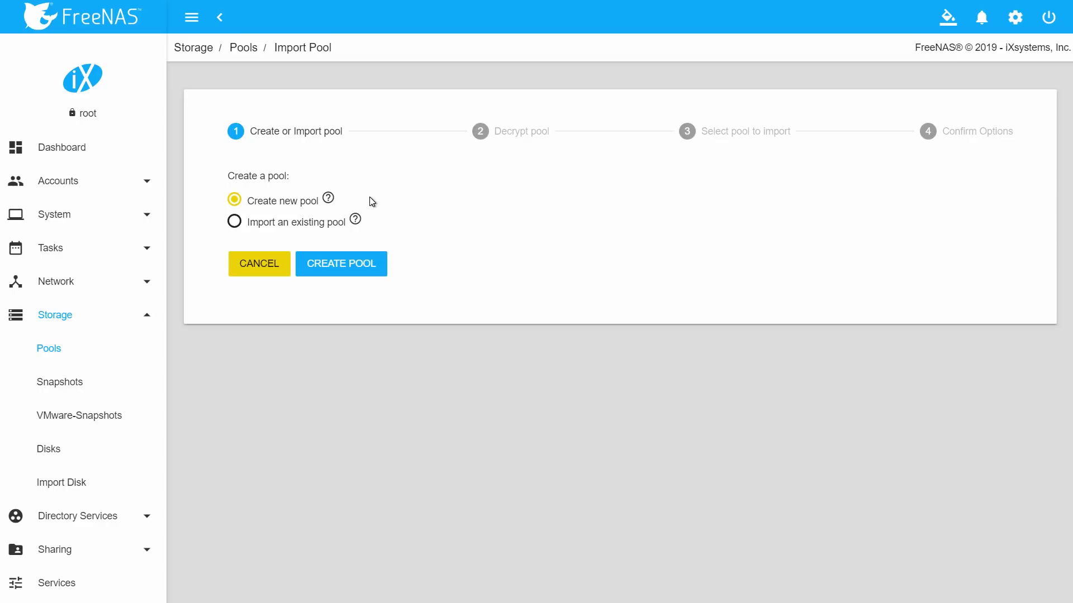
left_click(335, 271)
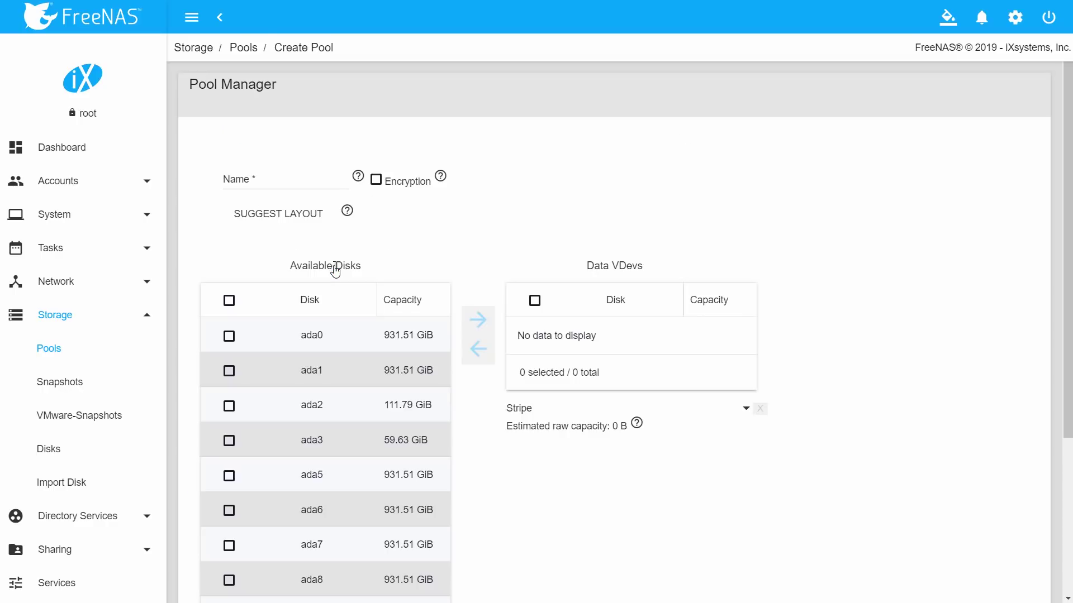
- Name the new pool mypool
left_click(285, 178)
type("mypool")
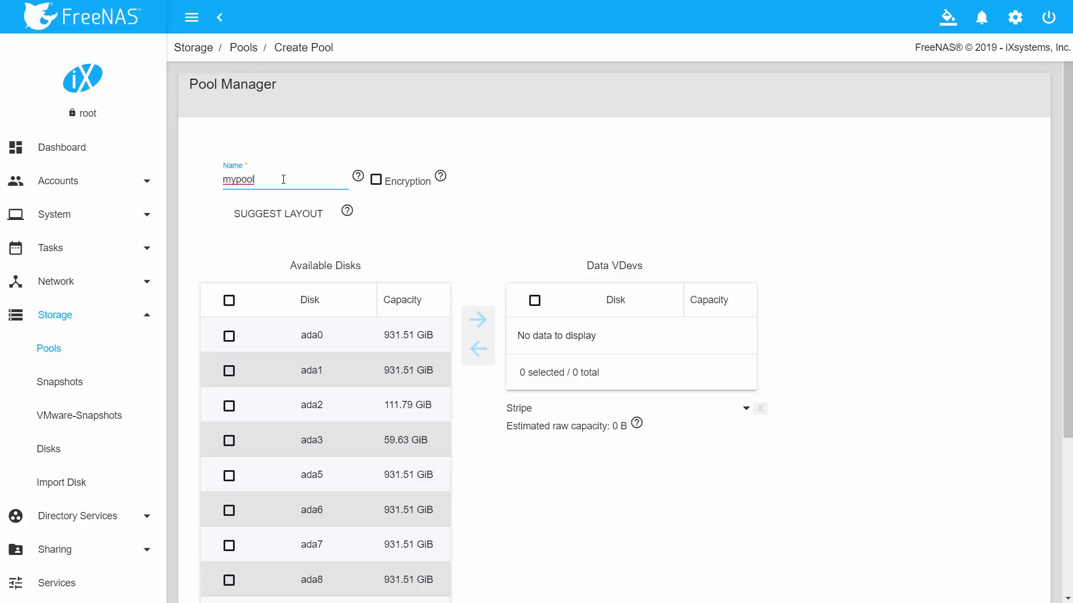
mouse_move(441, 175)
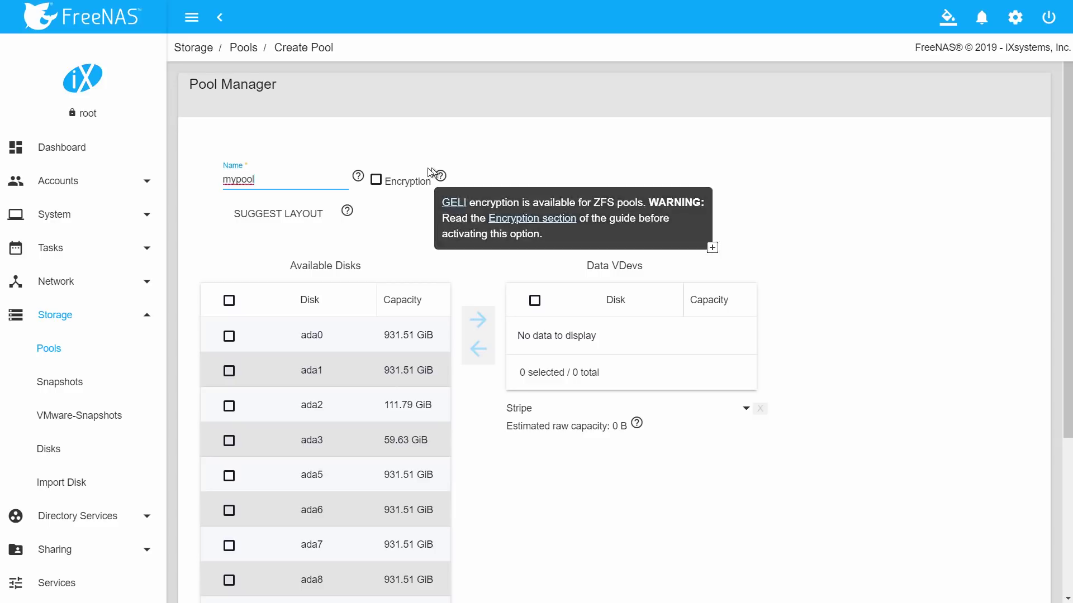
- Try the suggested disk layout for the pool and return all its data disks to the available disks
scroll(504, 216, "down", 3)
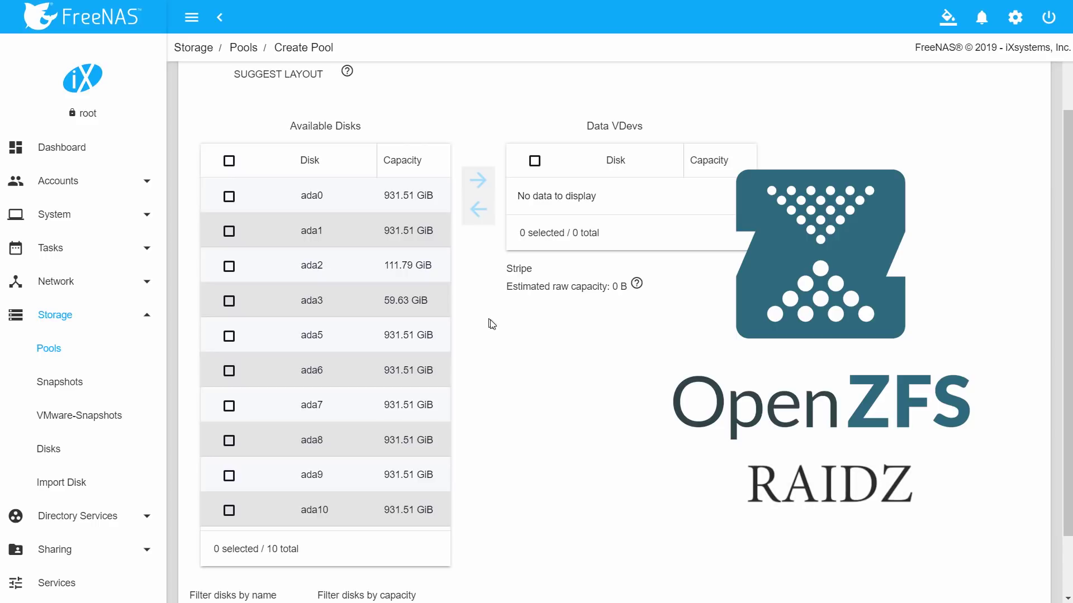
scroll(489, 321, "up", 3)
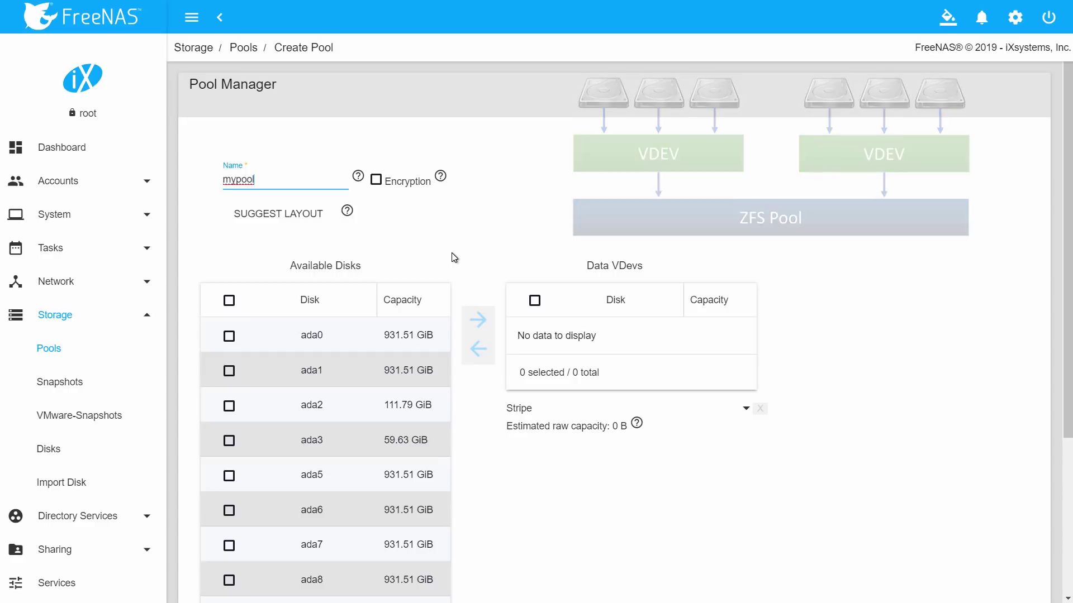
left_click(280, 217)
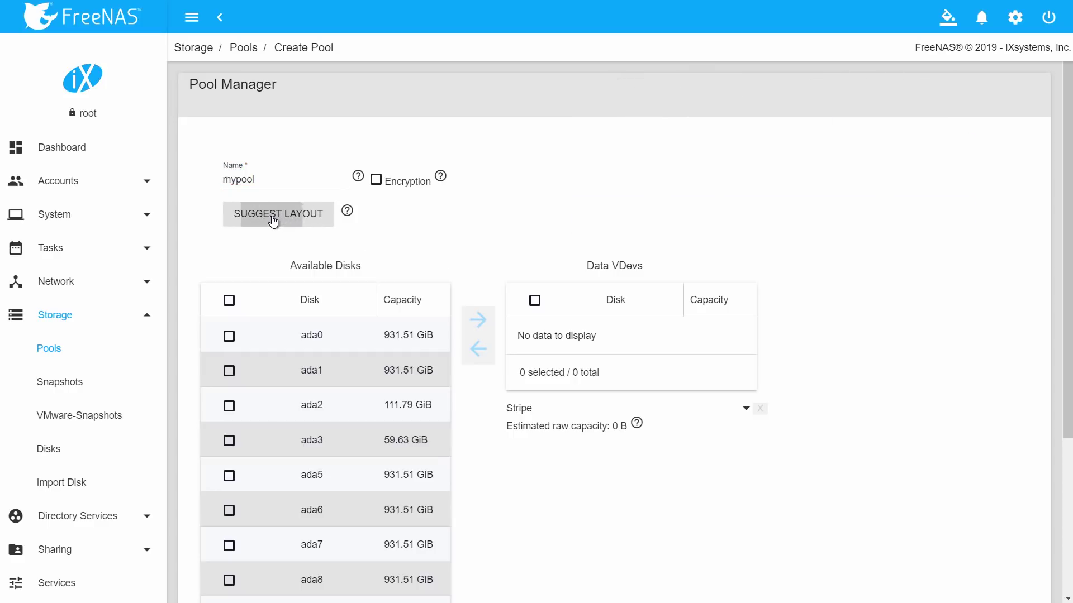
scroll(451, 232, "down", 3)
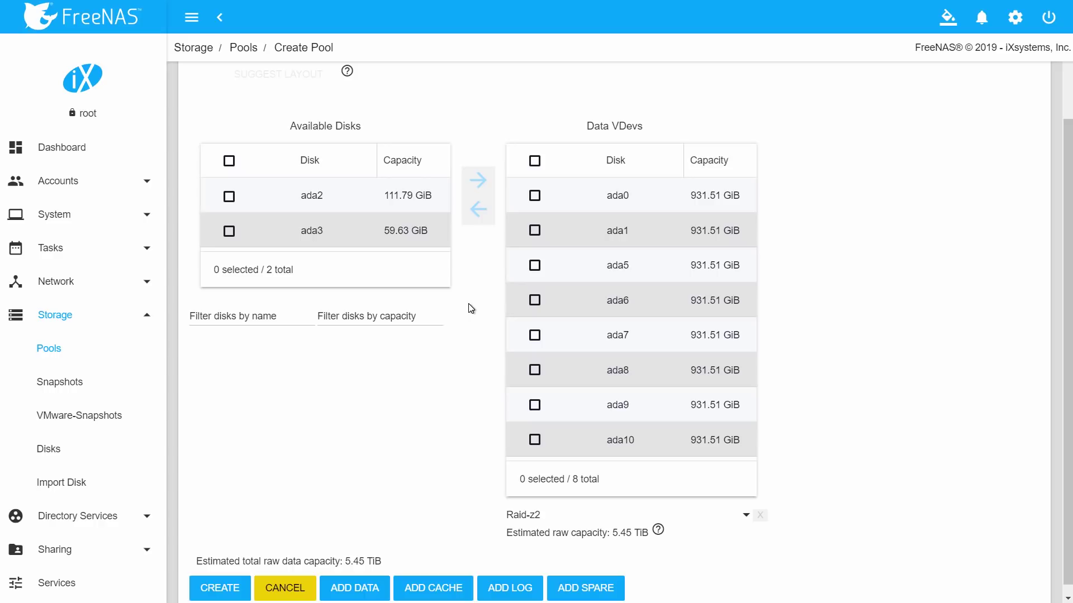
scroll(471, 309, "up", 1)
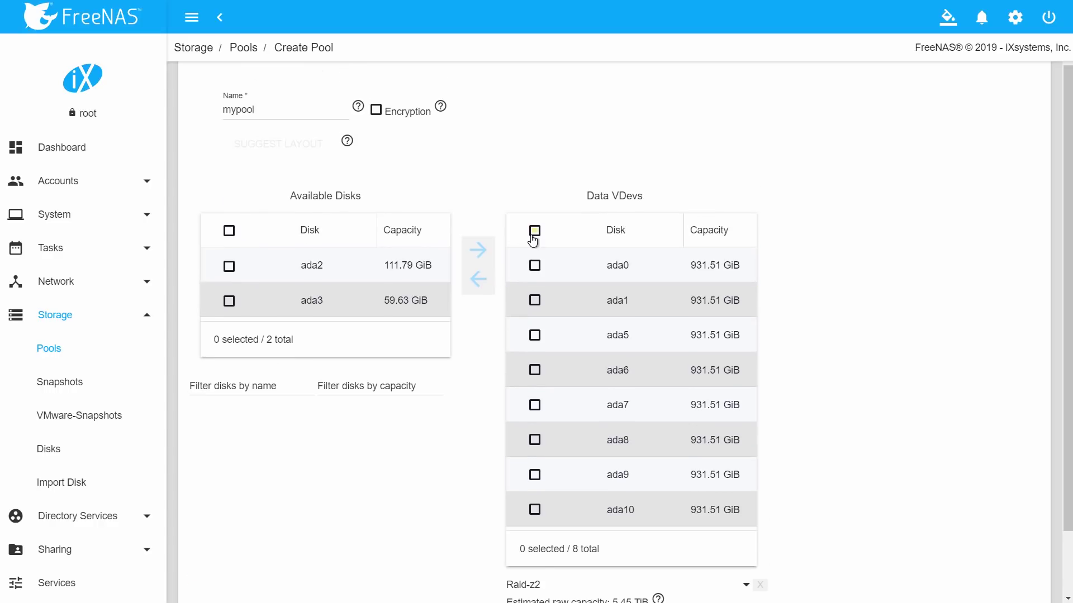
left_click(535, 230)
left_click(484, 281)
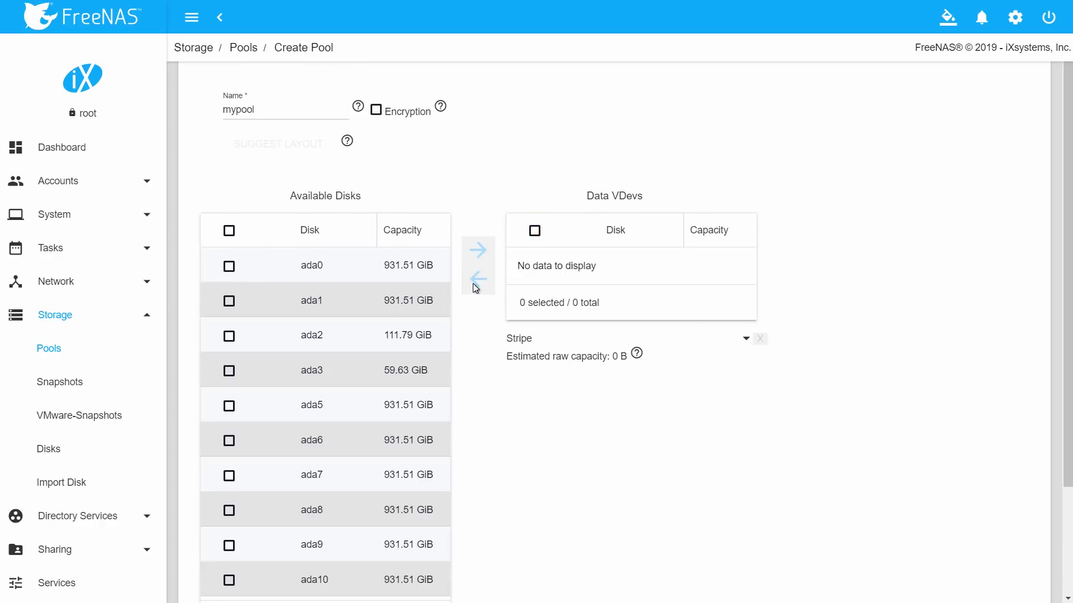
- Assign disks ada0, ada1 and ada5 through ada10 to the data vdev
left_click(239, 280)
left_click(230, 269)
left_click(230, 302)
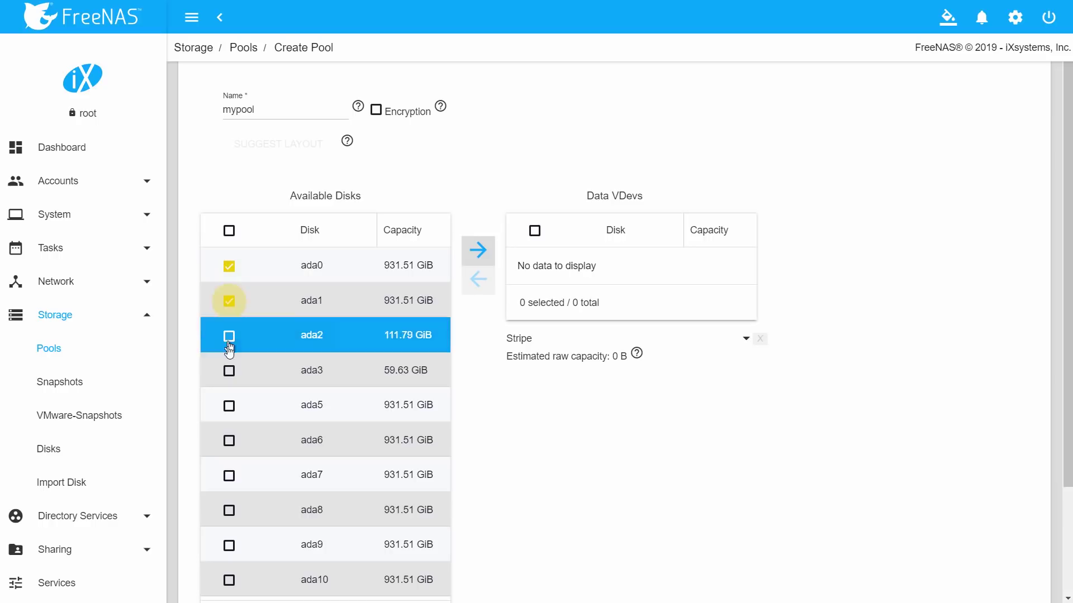
scroll(229, 337, "down", 2)
left_click(227, 266)
left_click(229, 300)
left_click(229, 336)
left_click(229, 370)
left_click(229, 406)
left_click(230, 440)
scroll(461, 279, "up", 1)
left_click(478, 180)
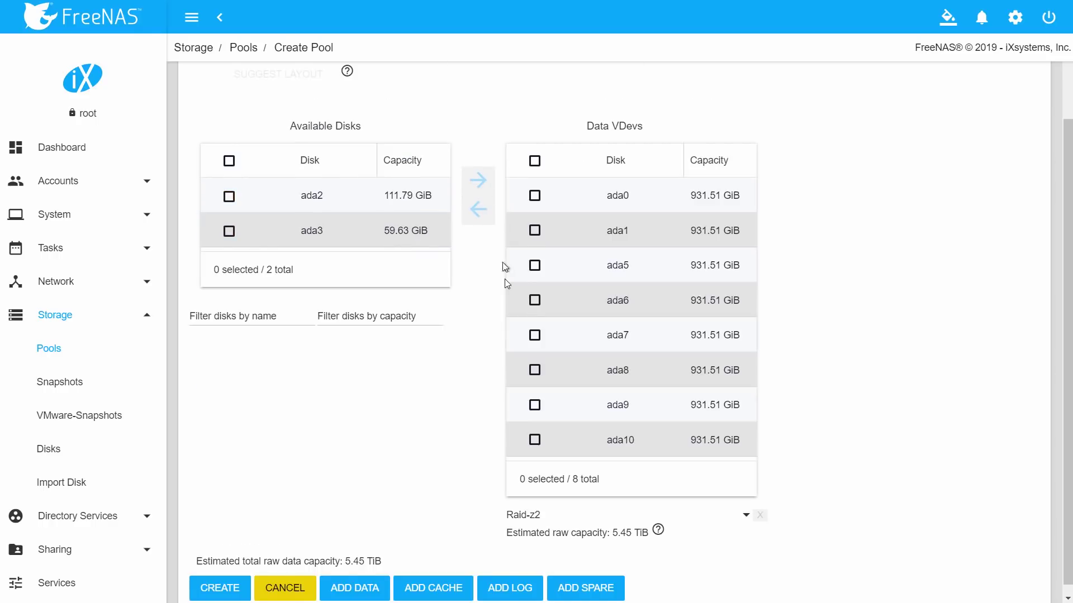
- Try the Stripe layout on the data vdev and switch it to Mirror
left_click(515, 505)
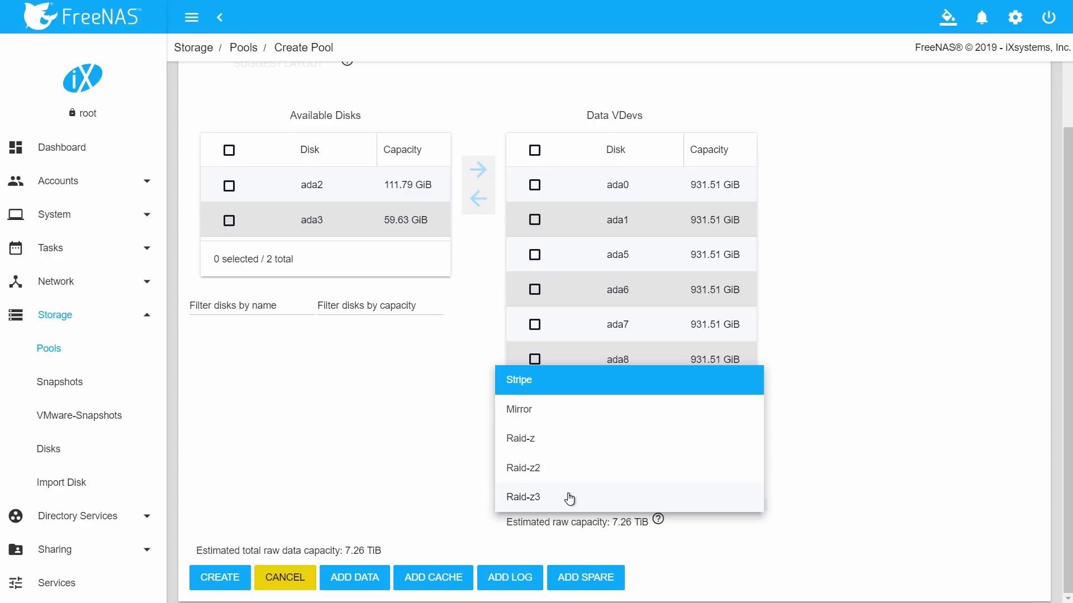
left_click(531, 390)
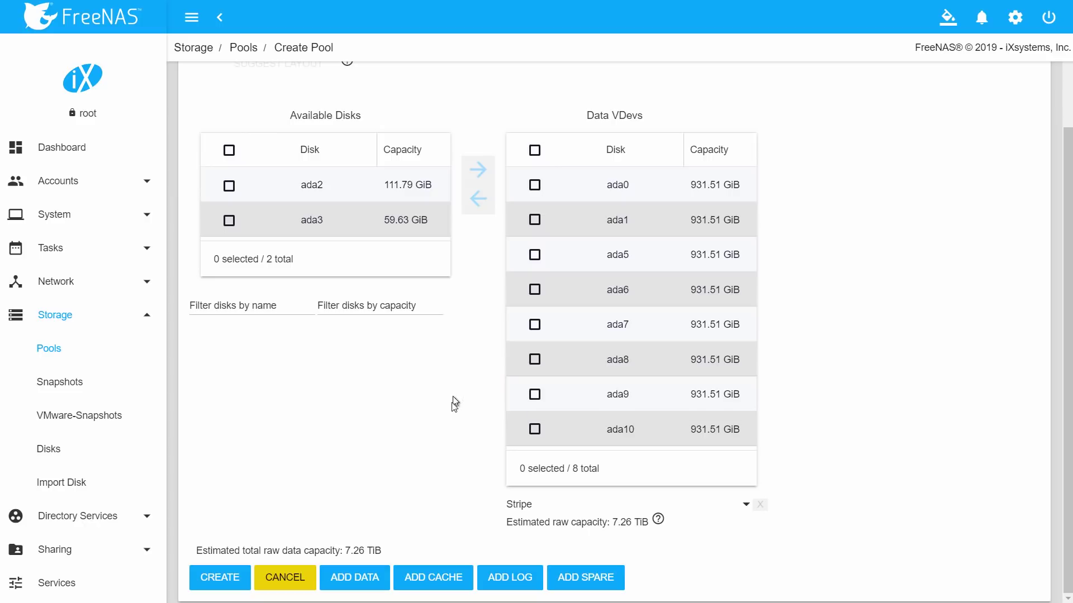
mouse_move(659, 525)
left_click(571, 506)
left_click(539, 420)
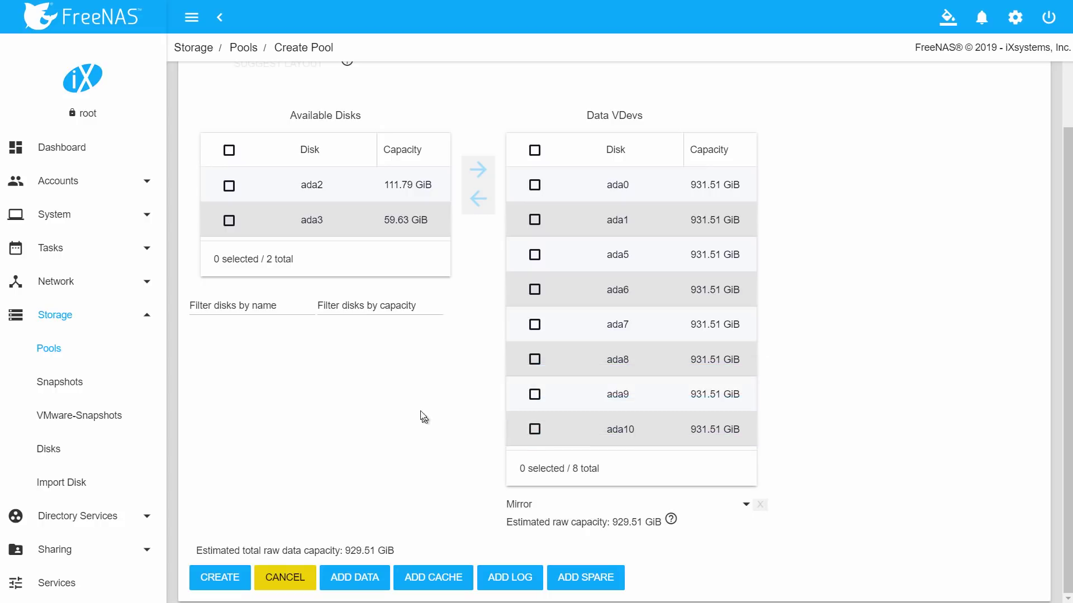
- Return disks ada5 through ada10 from the data vdev to the available disks, keeping ada0 and ada1 mirrored
left_click(535, 255)
left_click(535, 290)
left_click(535, 325)
left_click(535, 360)
left_click(535, 395)
left_click(540, 429)
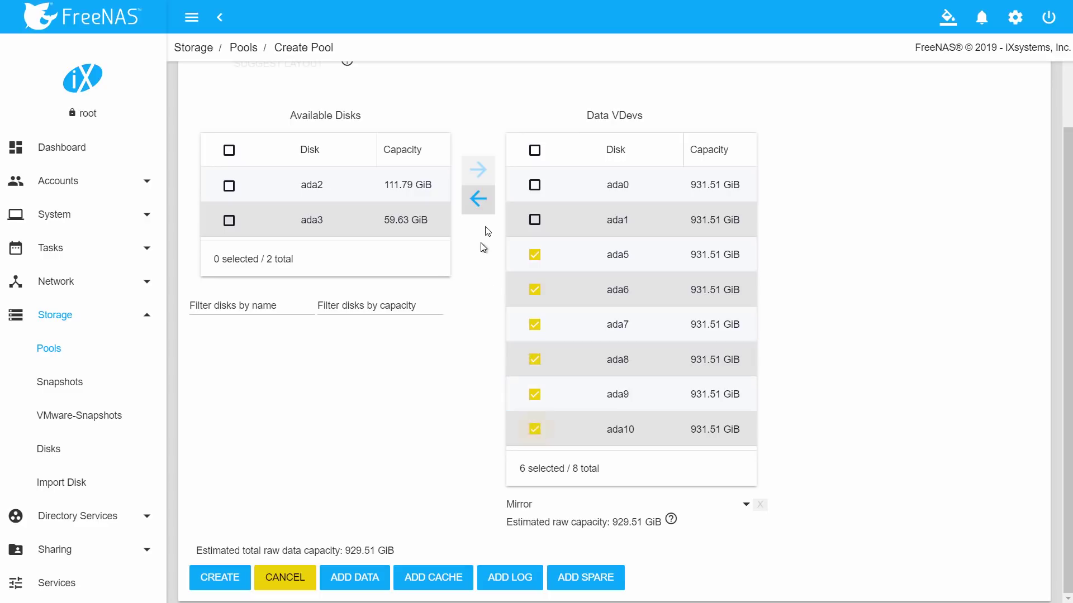
left_click(479, 198)
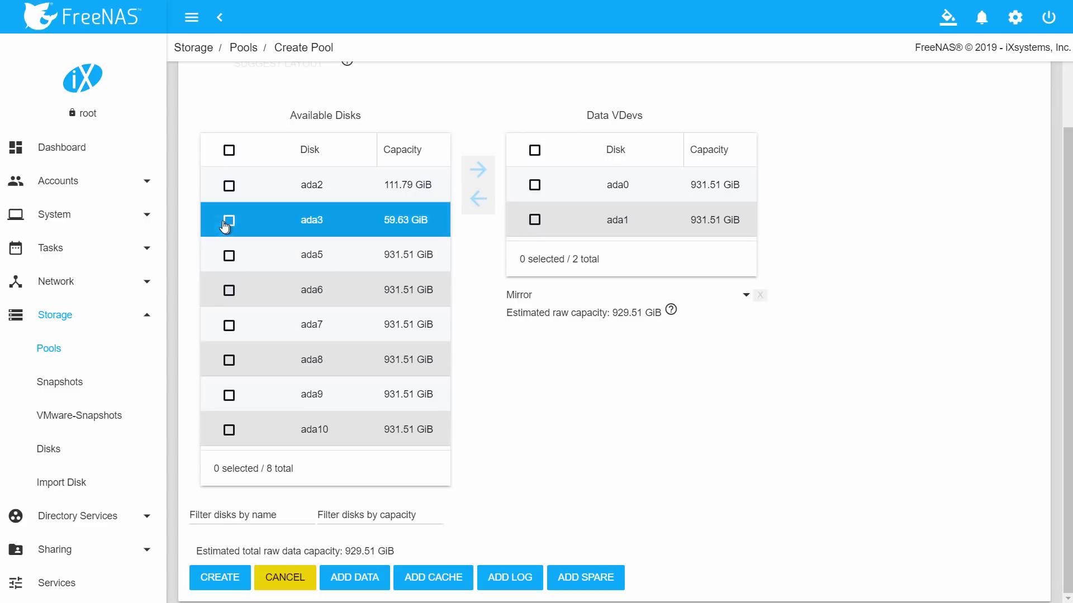
- Add a second data vdev and assign disks ada5 and ada6 to it as a mirror
left_click(229, 258)
left_click(230, 290)
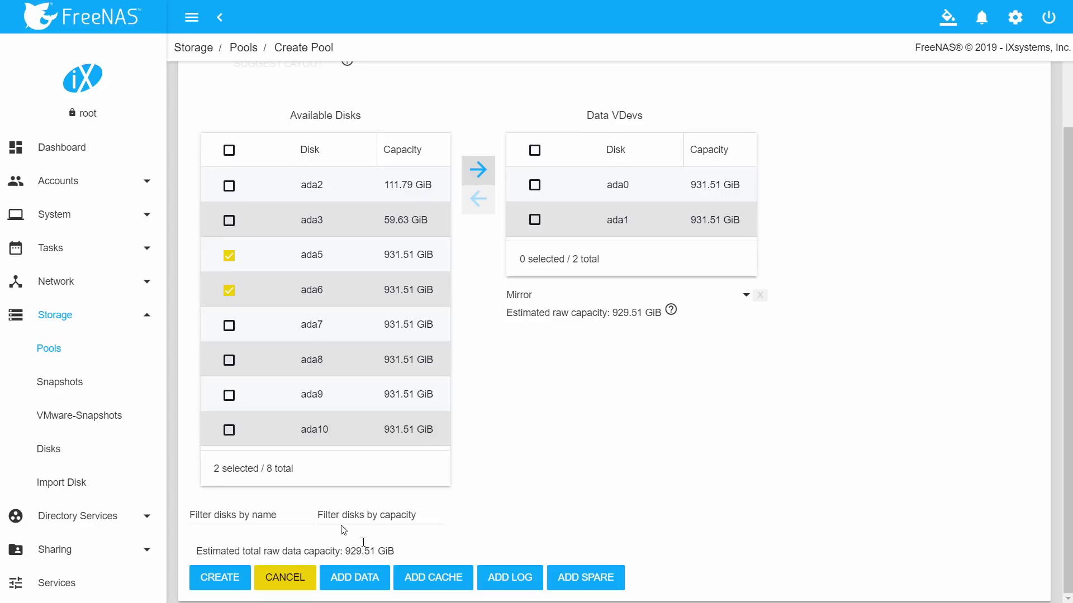
left_click(354, 577)
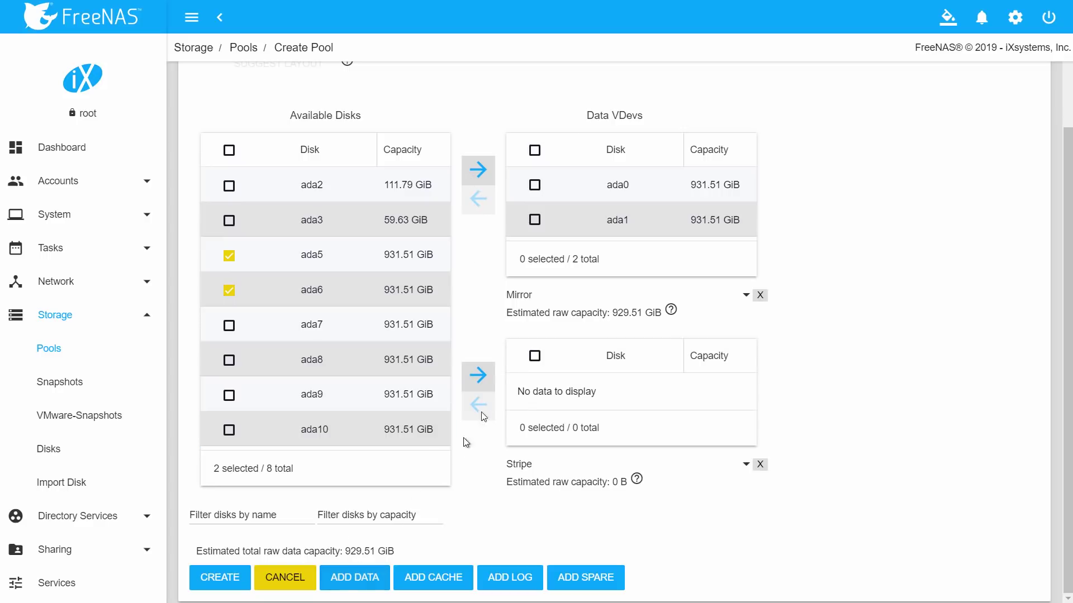
left_click(477, 372)
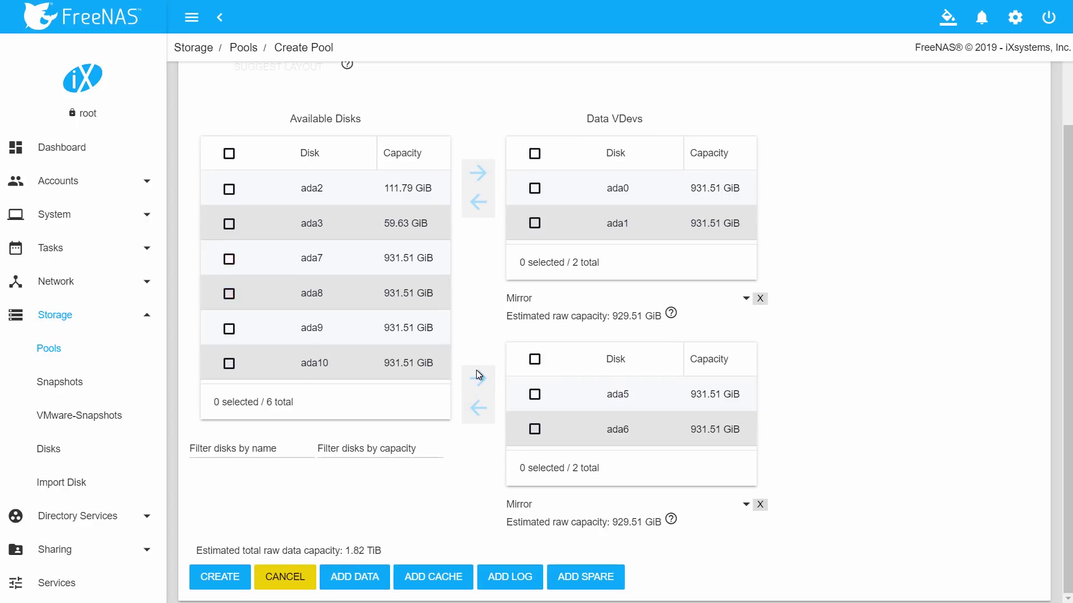
- Add a third data vdev and assign disks ada7 and ada8 to it
left_click(354, 577)
left_click(229, 256)
left_click(229, 288)
scroll(492, 502, "down", 1)
left_click(477, 511)
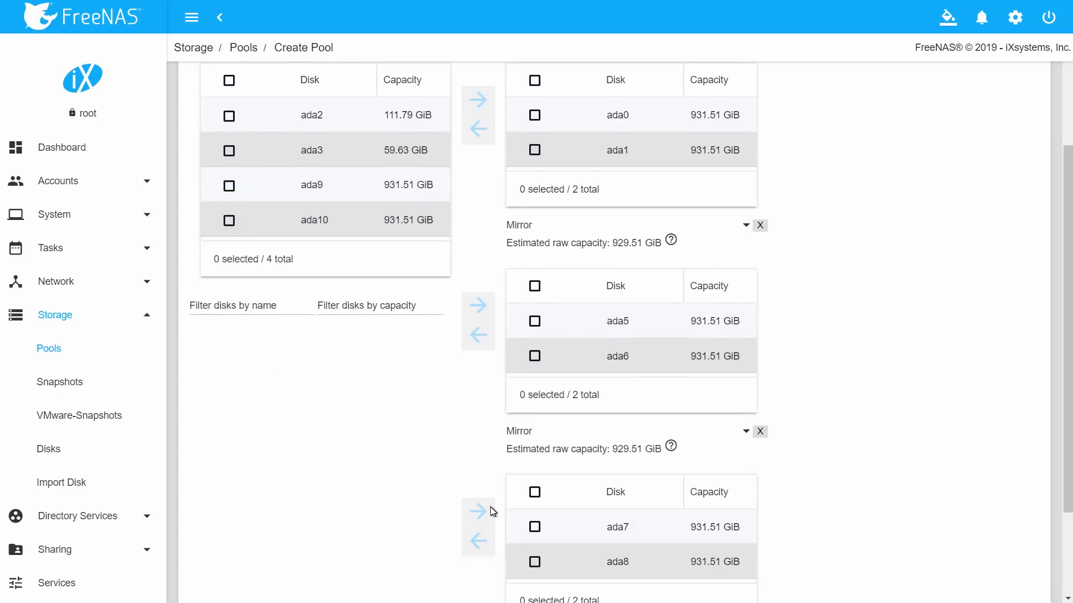
- Add a fourth data vdev and assign disks ada9 and ada10 to it
scroll(475, 445, "down", 2)
left_click(372, 587)
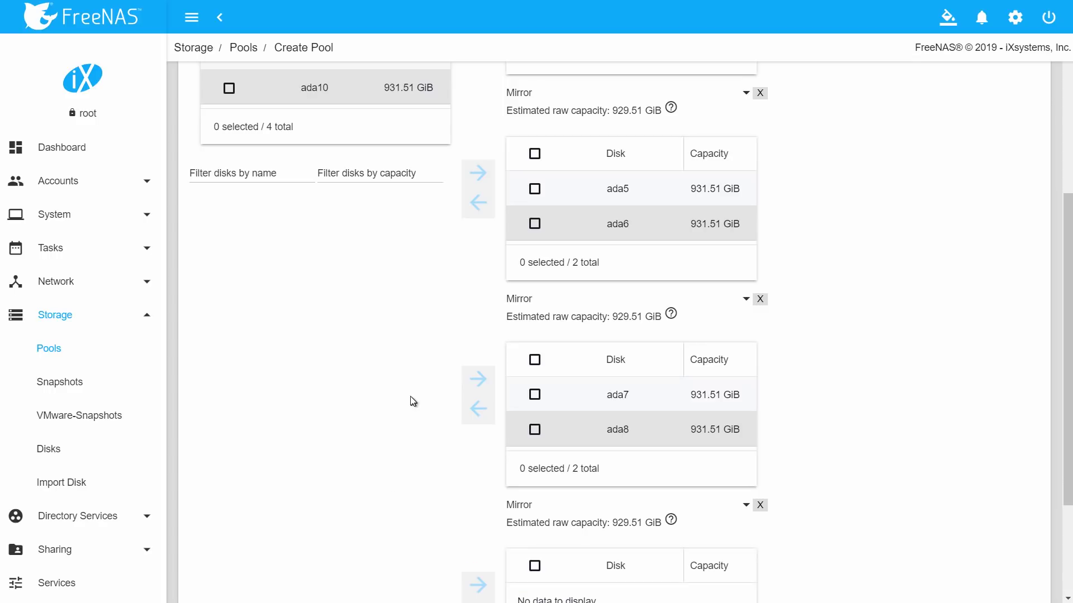
scroll(406, 395, "up", 2)
left_click(230, 193)
left_click(229, 227)
scroll(414, 368, "down", 5)
left_click(476, 481)
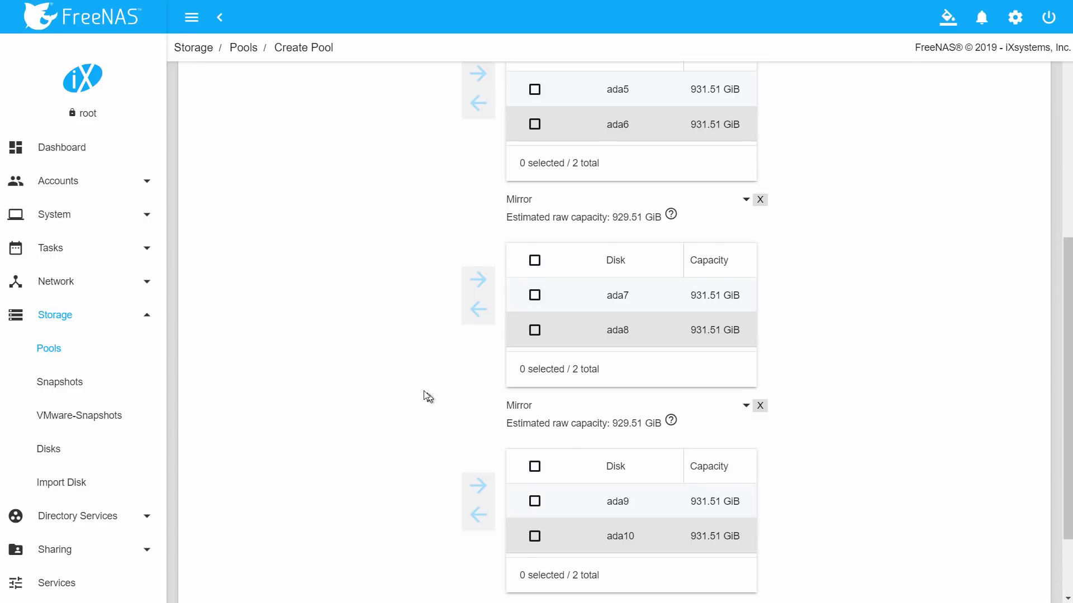
- Review the mirrored vdevs and remove the three additional ones, leaving only the ada0 and ada1 mirror
scroll(426, 397, "down", 2)
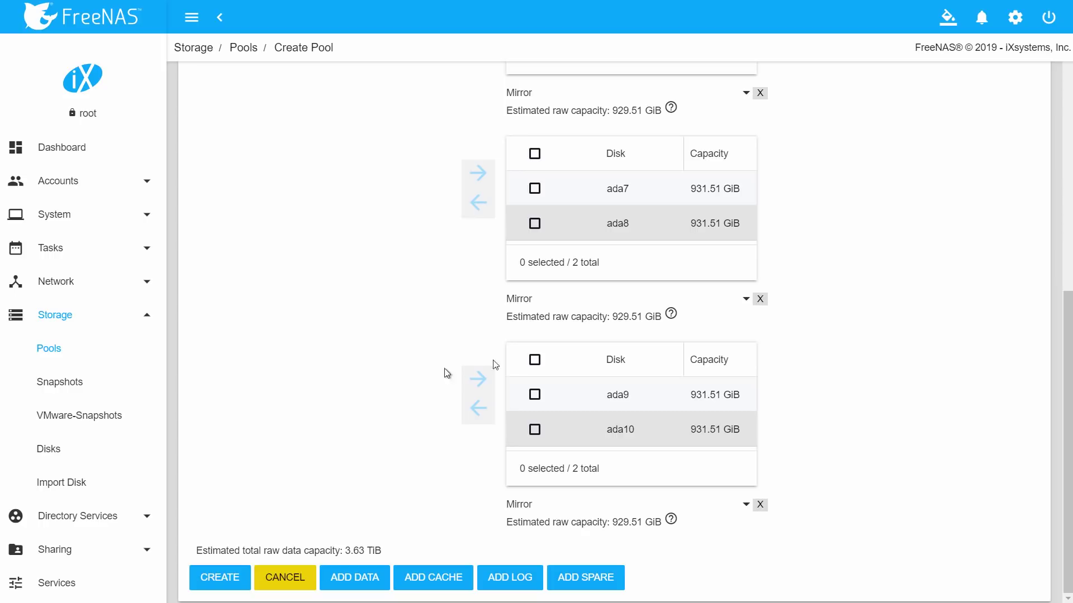
scroll(776, 337, "up", 8)
scroll(773, 335, "up", 1)
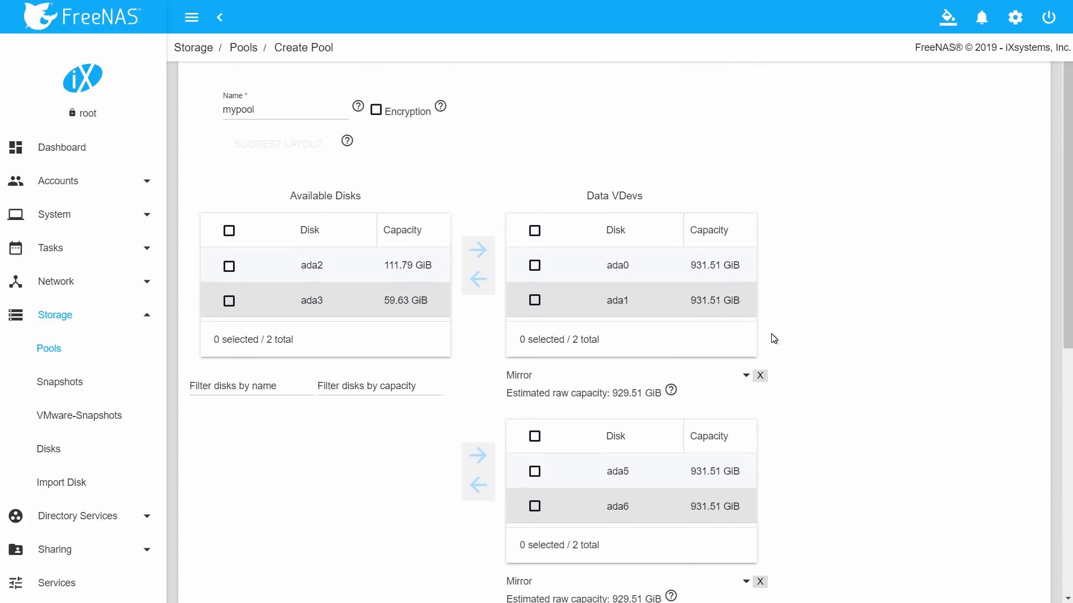
scroll(781, 325, "down", 3)
scroll(782, 328, "down", 6)
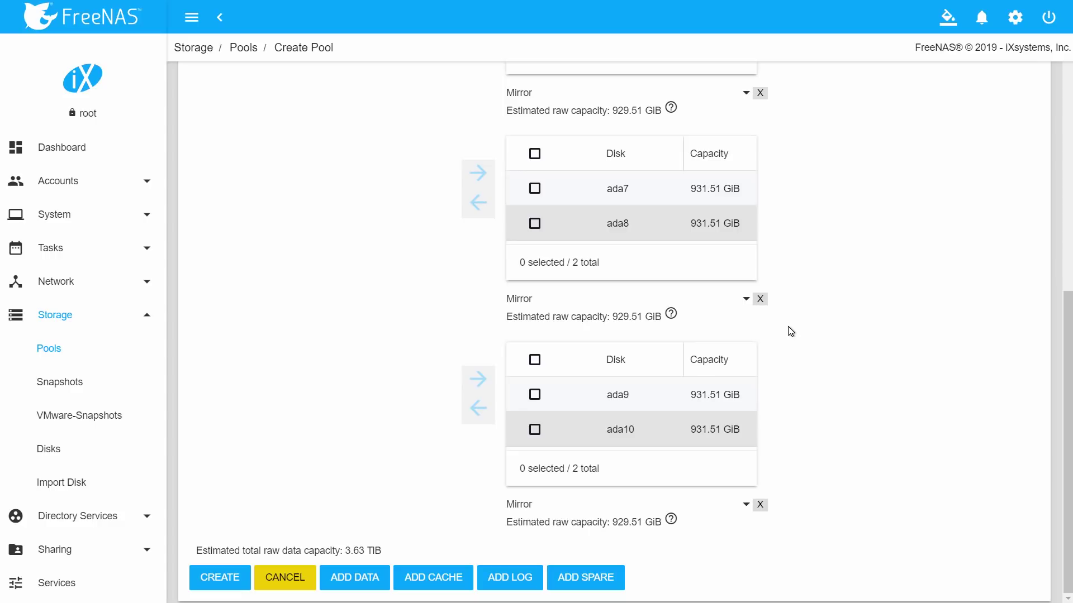
left_click(760, 505)
left_click(760, 505)
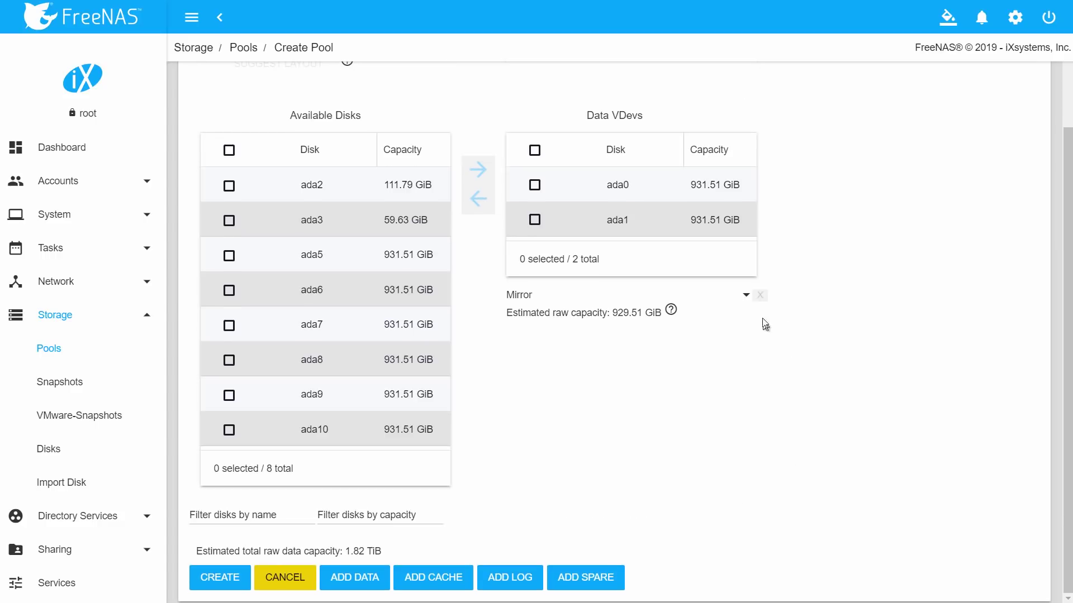
- Assign disks ada5 through ada10 to the remaining data vdev alongside ada0 and ada1
left_click(230, 256)
left_click(229, 290)
left_click(229, 325)
left_click(229, 360)
left_click(229, 394)
left_click(229, 430)
left_click(477, 172)
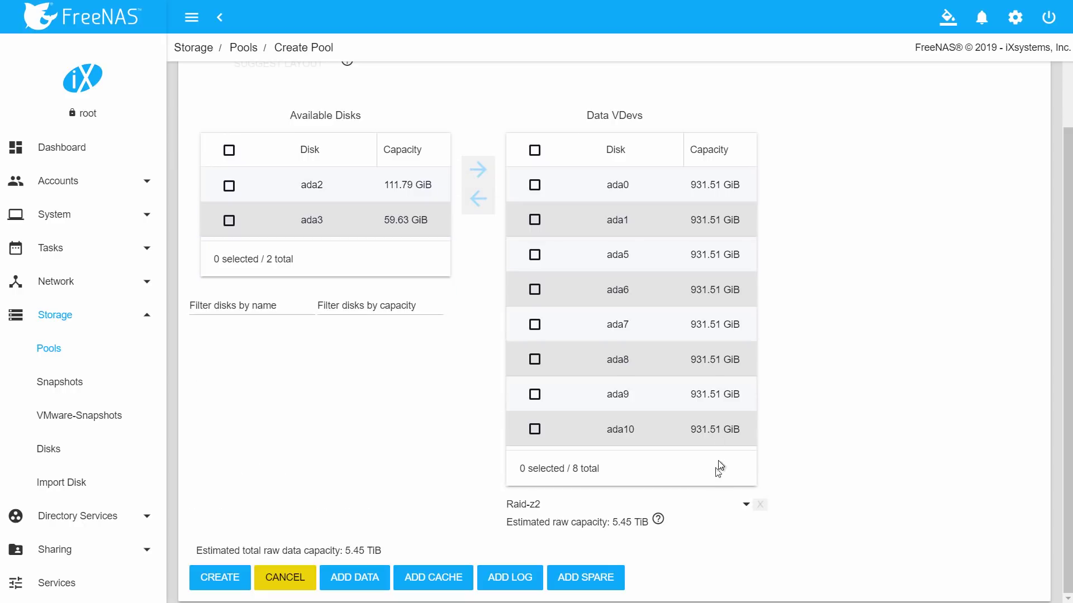
- Try the Raid-z layout on the eight-disk data vdev and switch it to Raid-z2
left_click(702, 505)
left_click(599, 544)
left_click(727, 504)
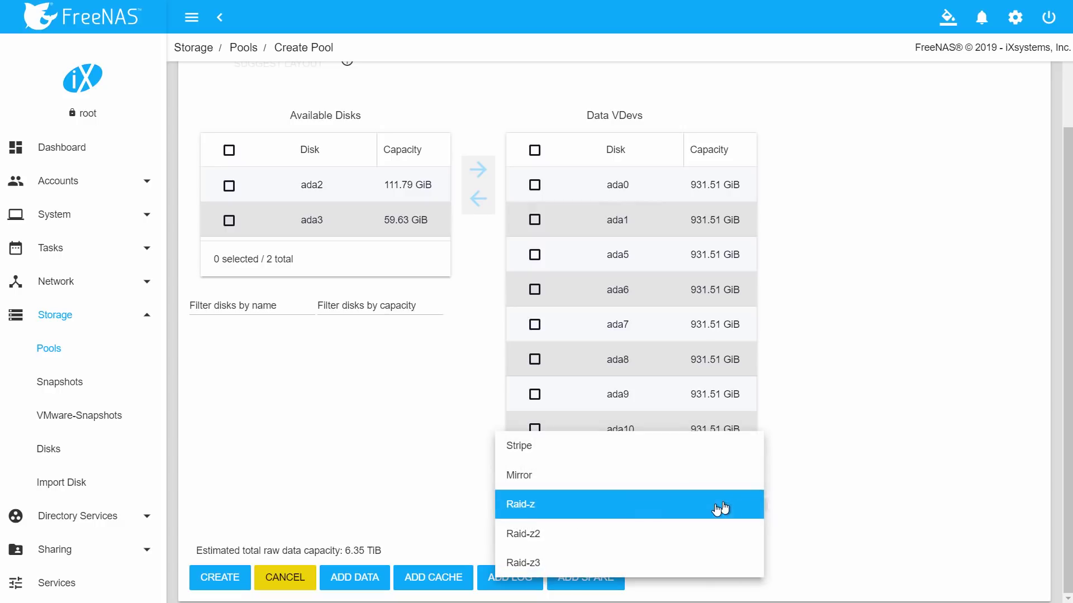
left_click(537, 537)
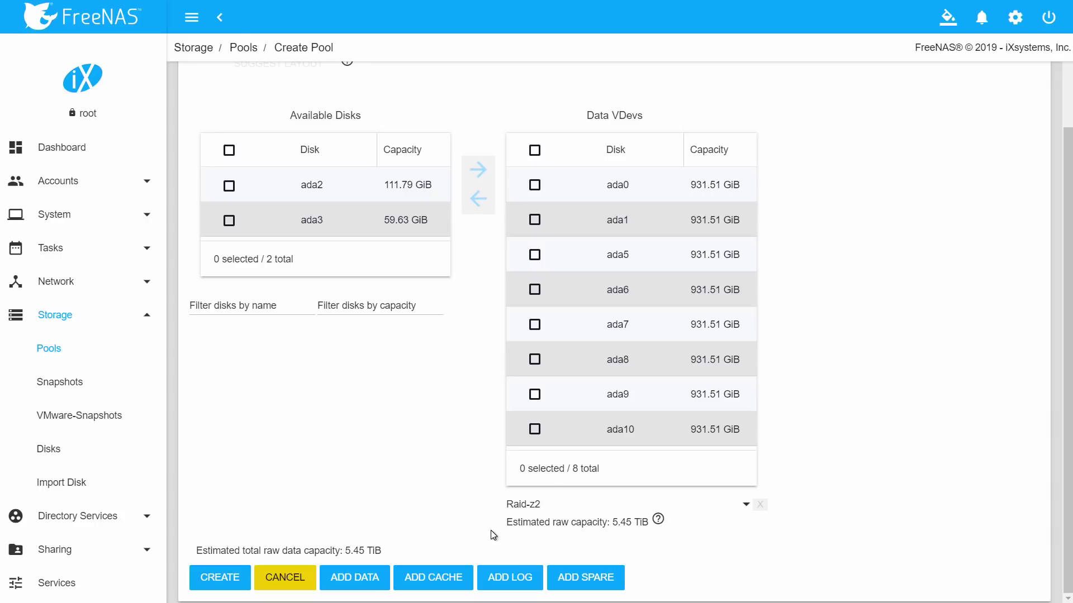
- Try the Raid-z3 layout on the data vdev and set it back to Raid-z2
mouse_move(658, 519)
left_click(742, 509)
left_click(692, 536)
left_click(687, 509)
left_click(669, 487)
- Return disk ada10 from the data vdev to the available disks and add a spare vdev to the pool
left_click(534, 429)
left_click(480, 202)
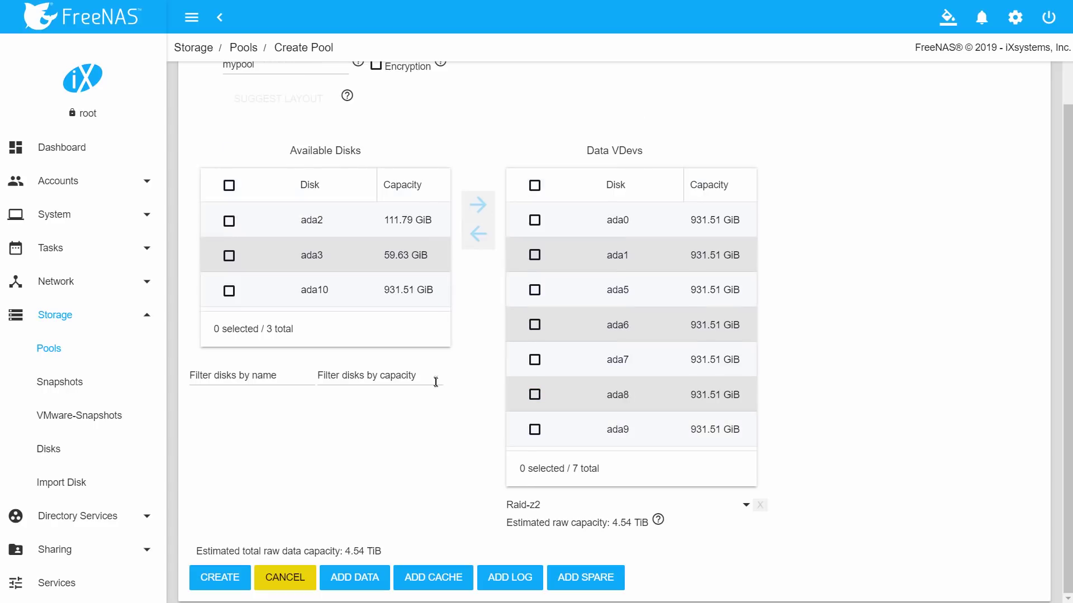
left_click(599, 579)
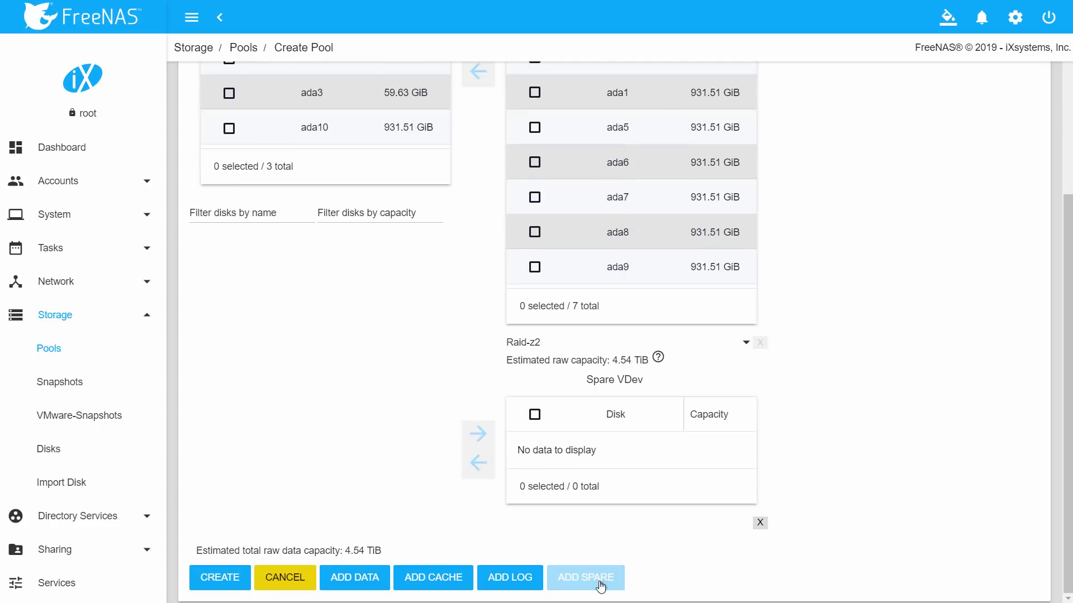
- Assign disk ada10 to the spare vdev and create the pool, confirming that the added disks' contents are erased
left_click(229, 128)
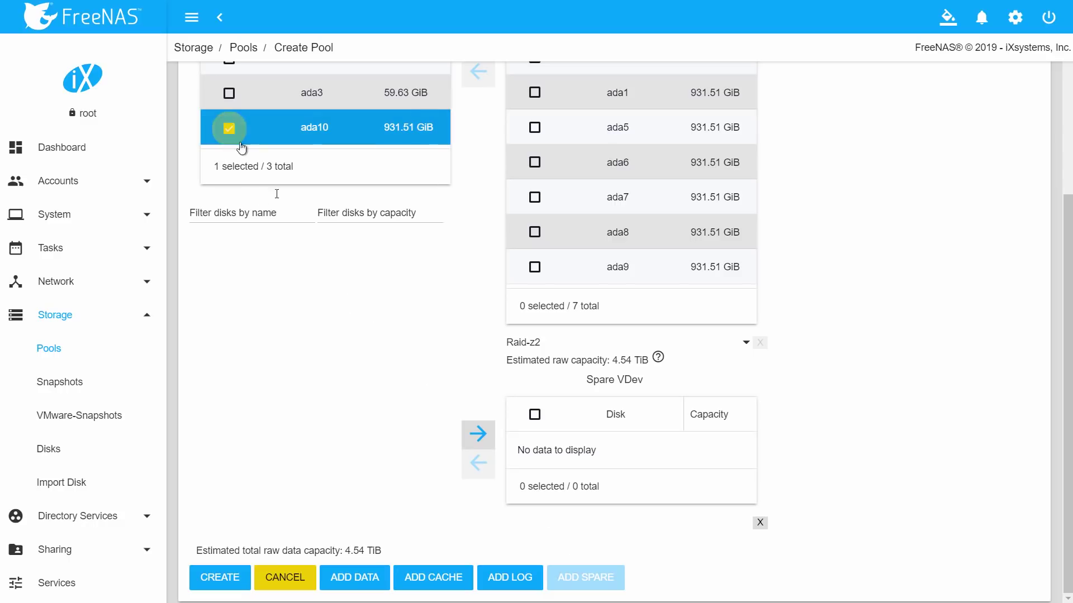
left_click(478, 433)
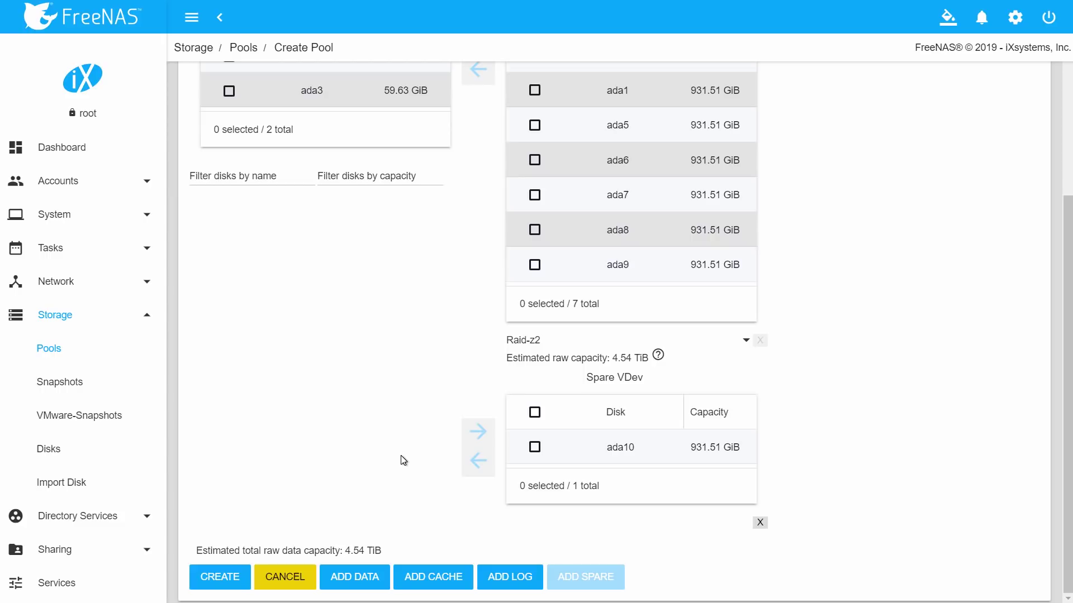
left_click(213, 585)
left_click(436, 333)
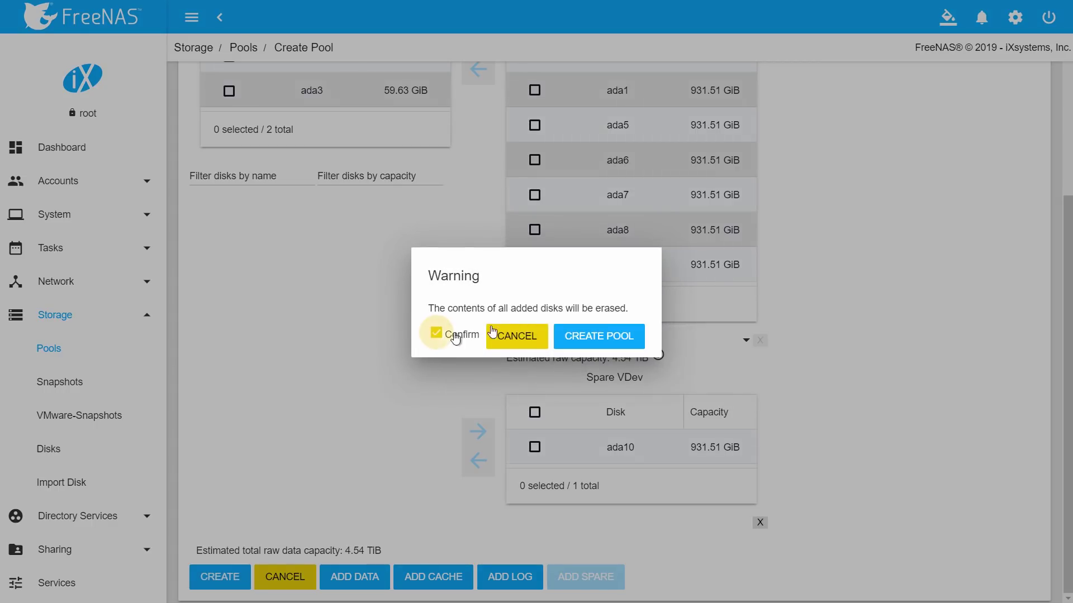
left_click(602, 337)
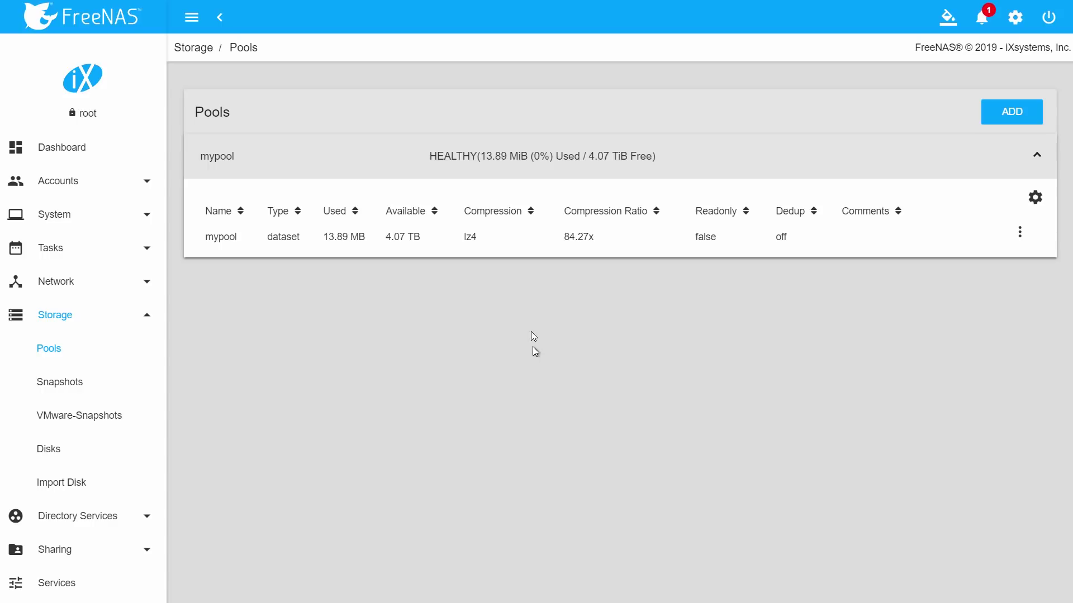
- Show the available actions for the mypool root dataset
left_click(233, 239)
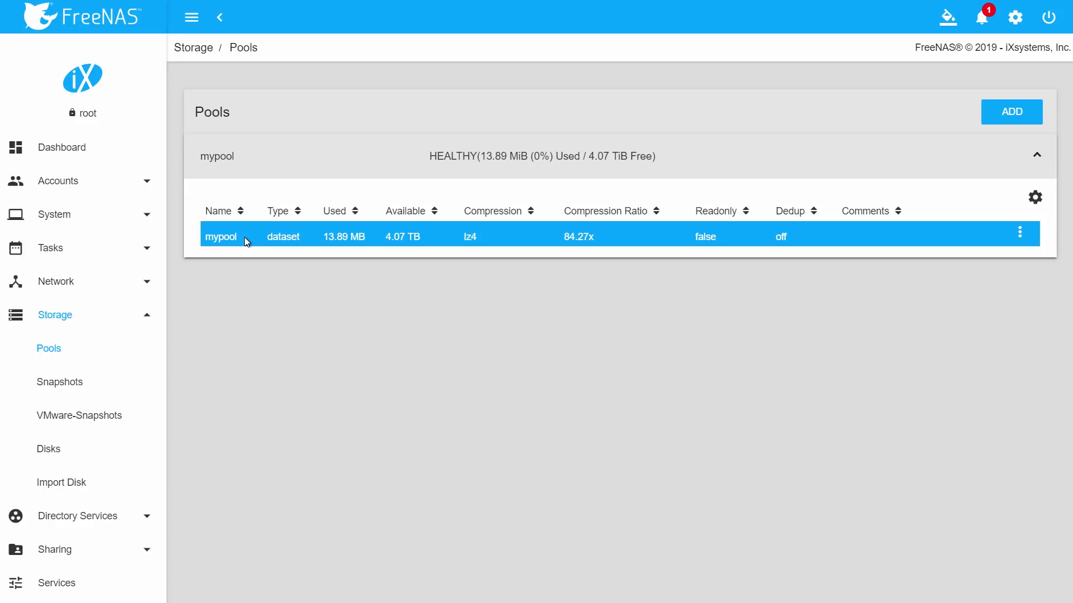
left_click(1019, 233)
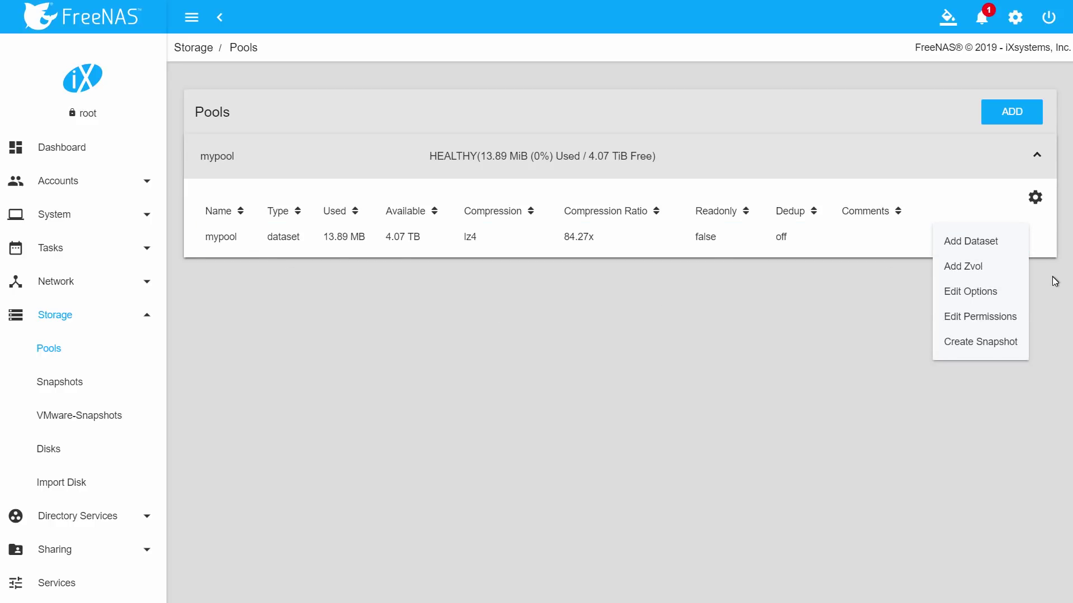